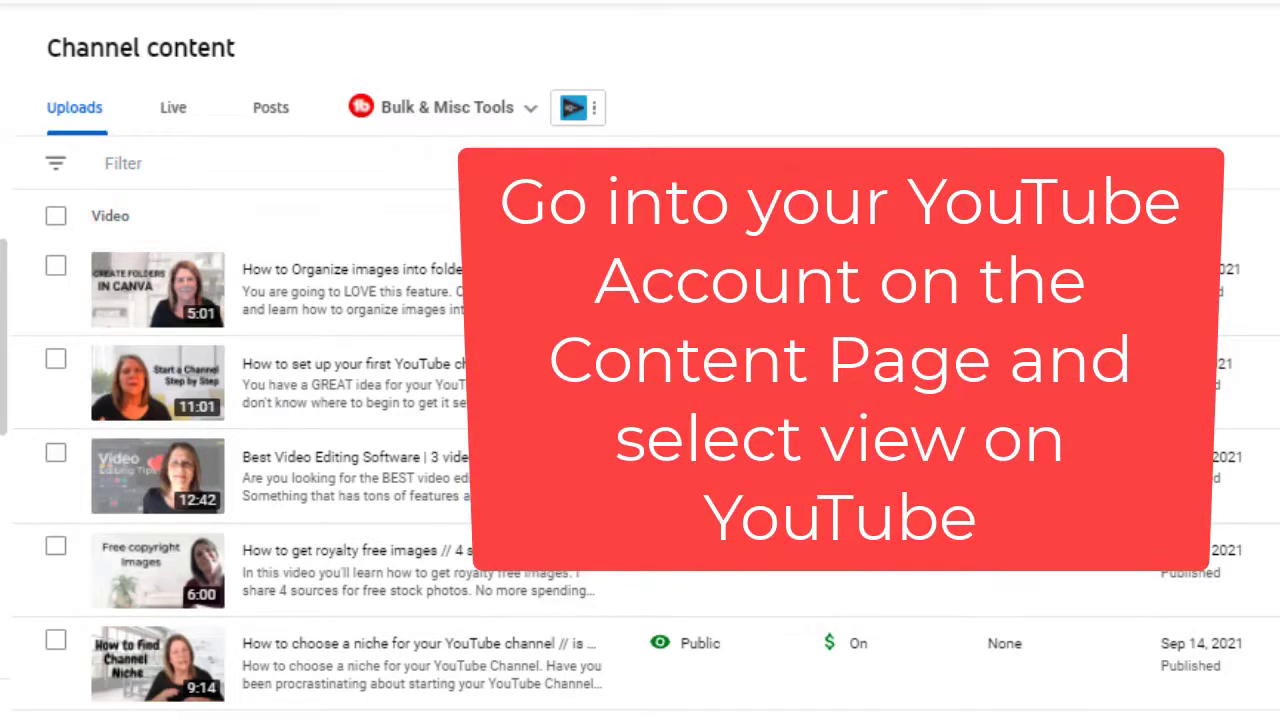
# Step: Open the video "How to set up your first YouTube channel step by step" on its YouTube watch page and pause playback
pyautogui.scroll(-3, 640, 450)
pyautogui.scroll(-1, 640, 450)
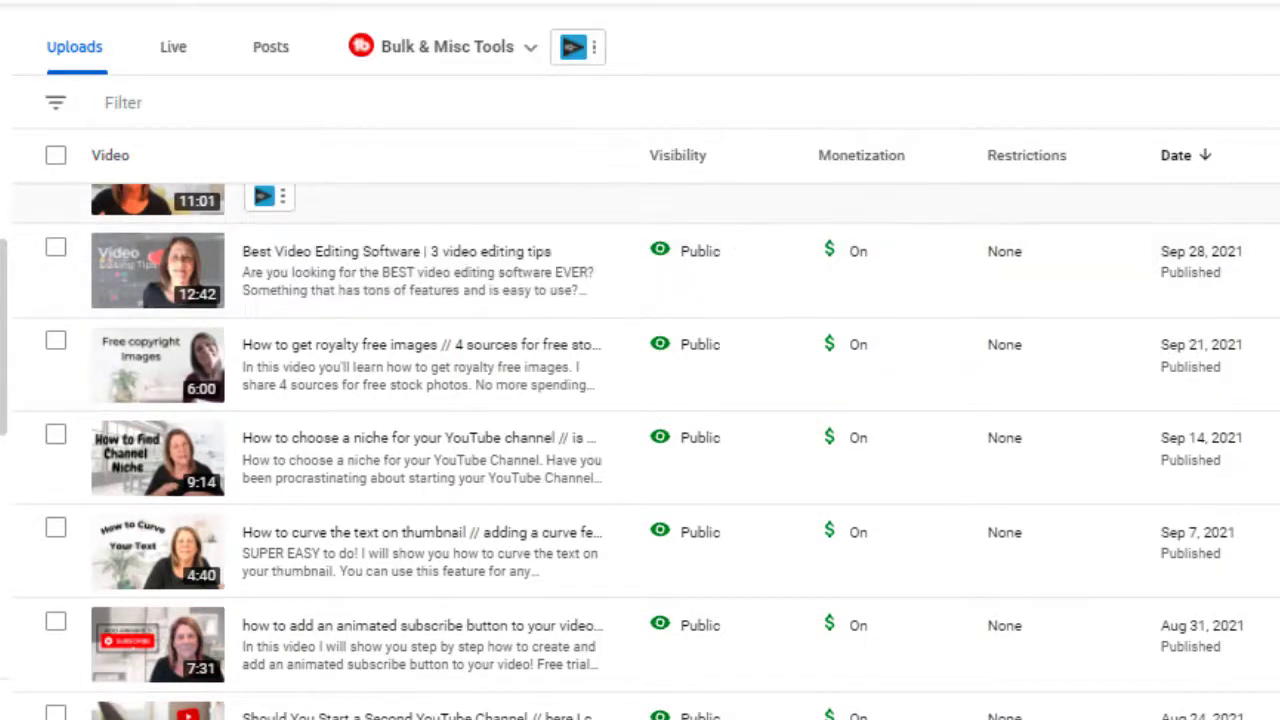
pyautogui.scroll(3, 1022, 248)
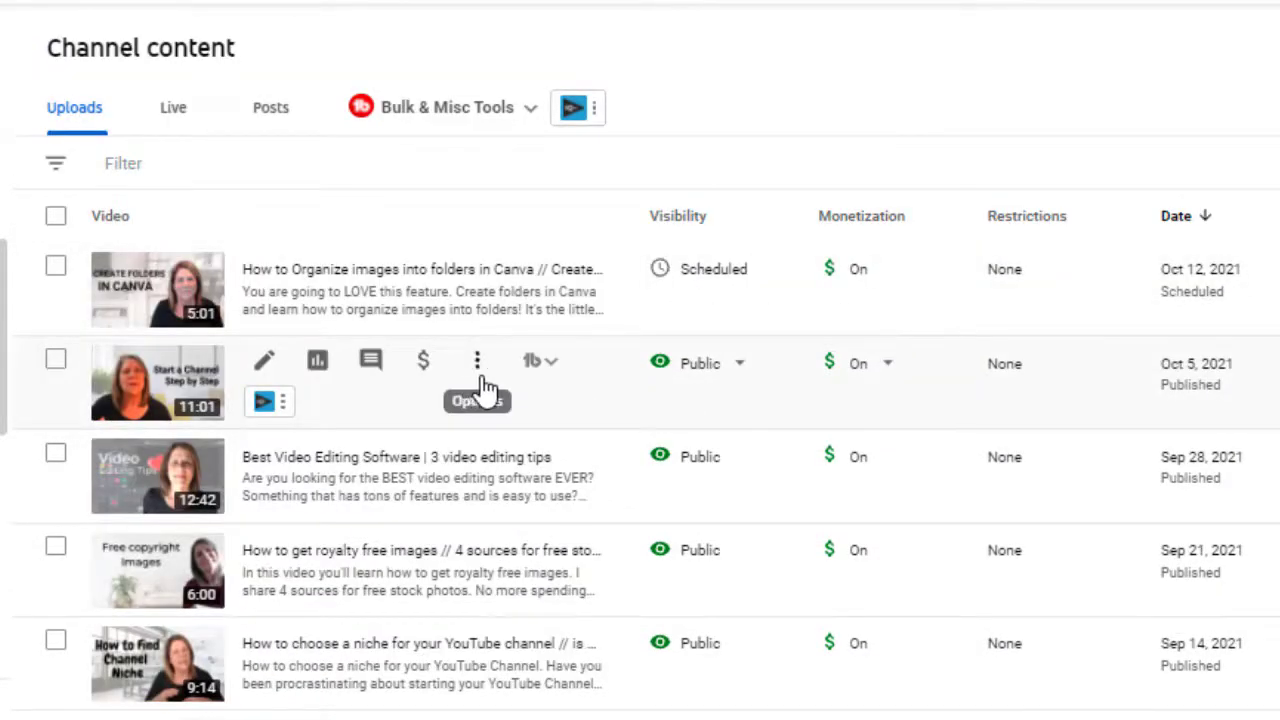
pyautogui.click(481, 378)
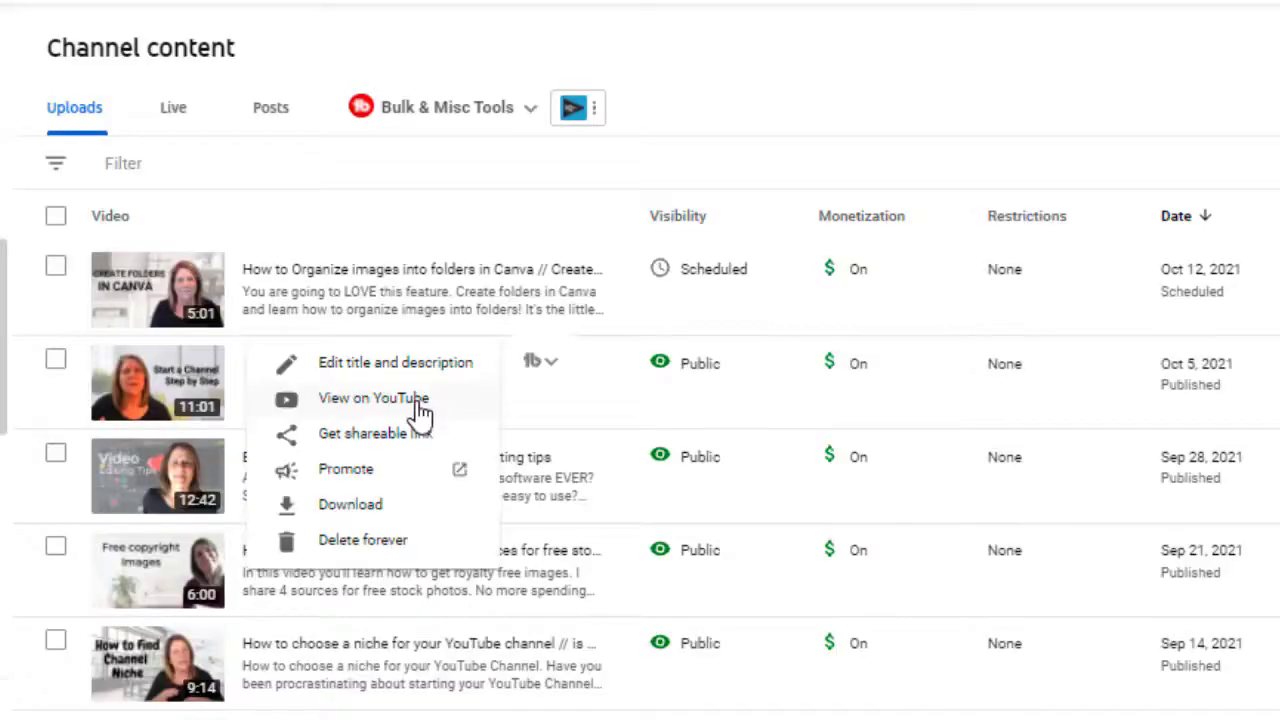
pyautogui.click(419, 402)
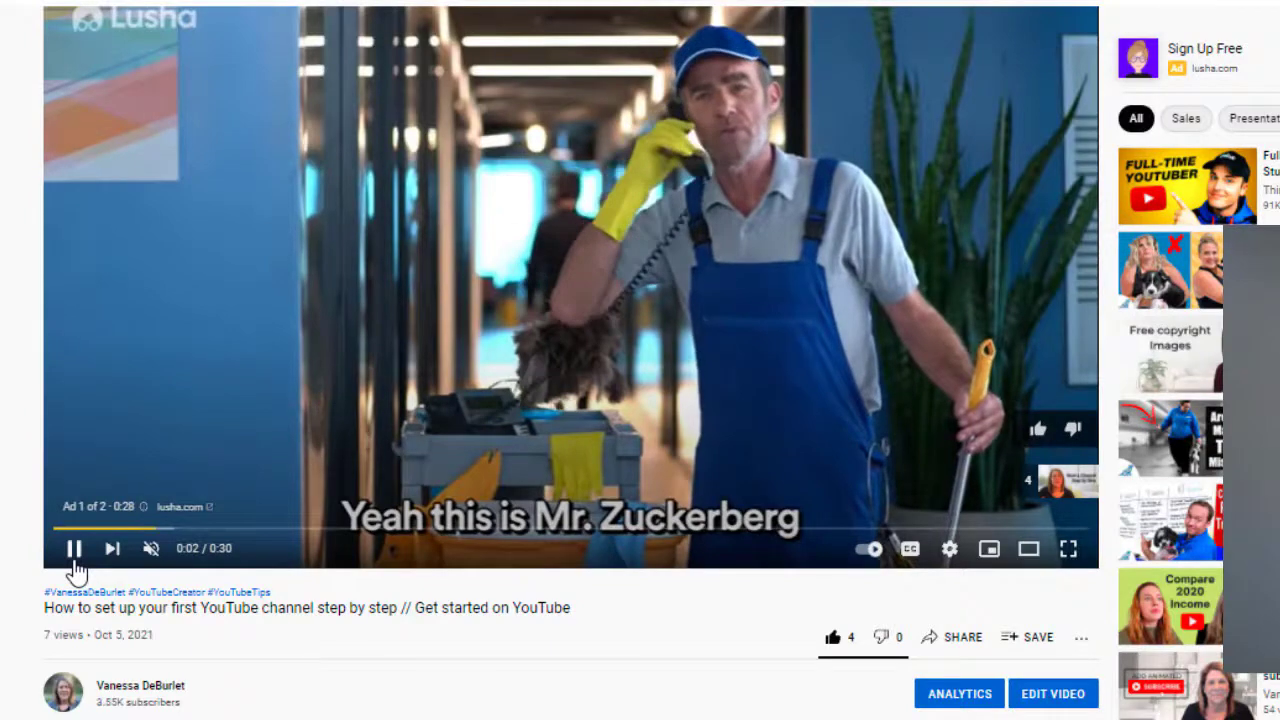
pyautogui.press('space')
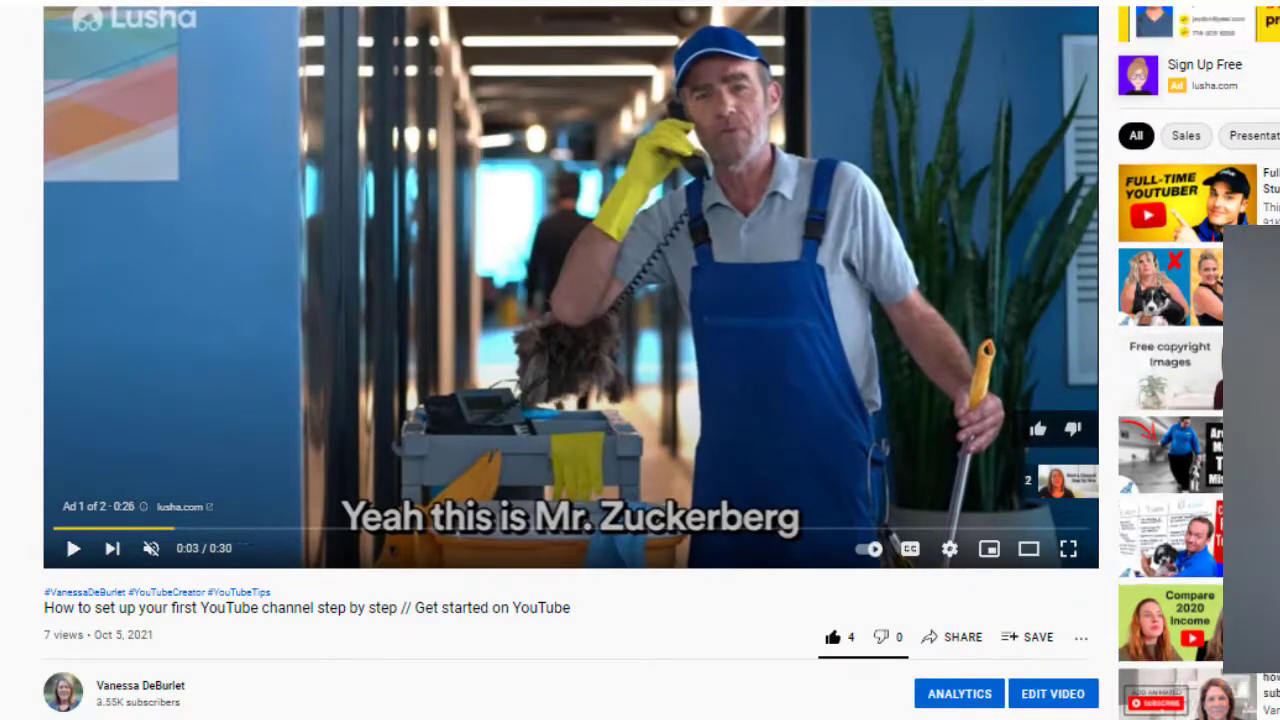
# Step: Share the video to Pinterest and look through the list of boards it can be saved to
pyautogui.scroll(-3, 1004, 642)
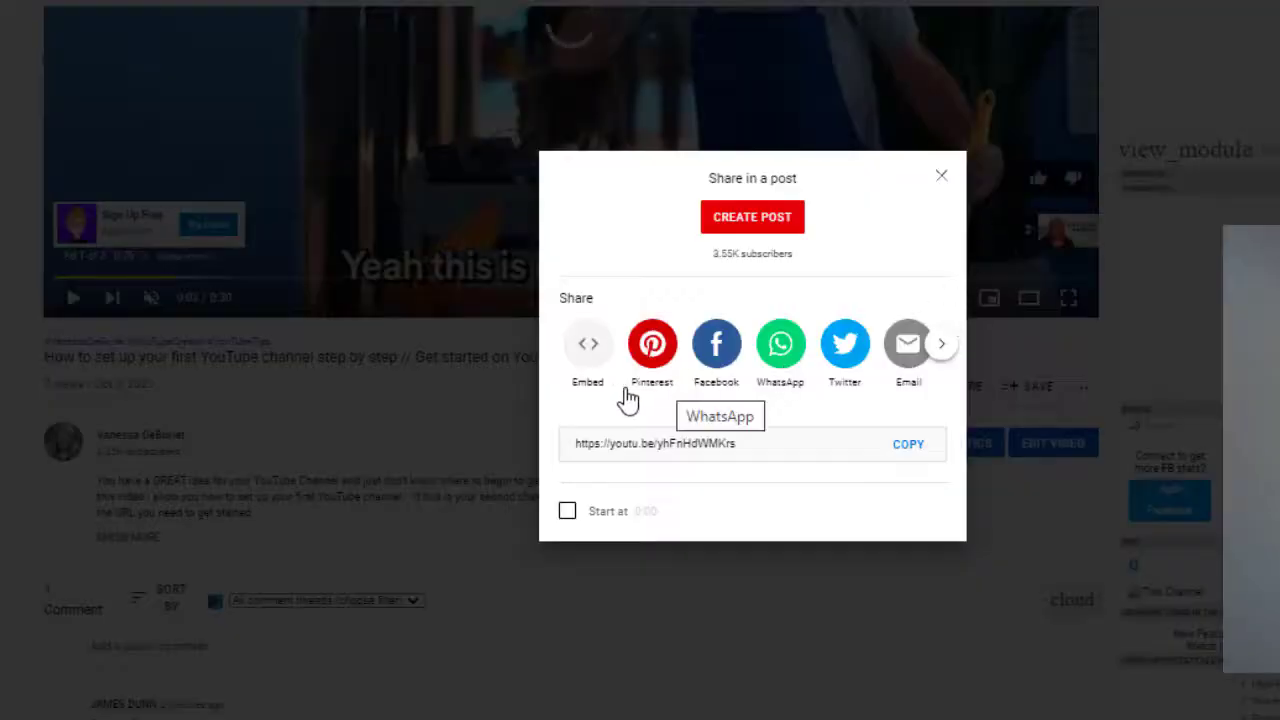
pyautogui.click(657, 343)
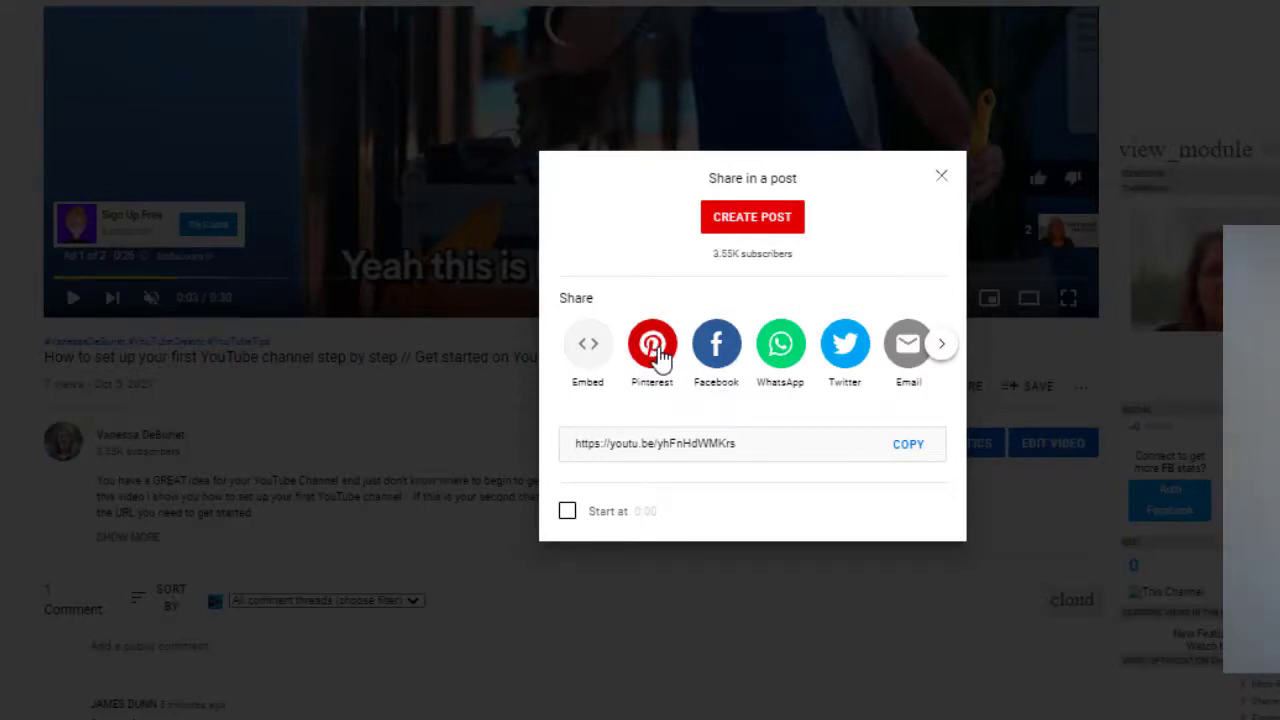
pyautogui.click(652, 345)
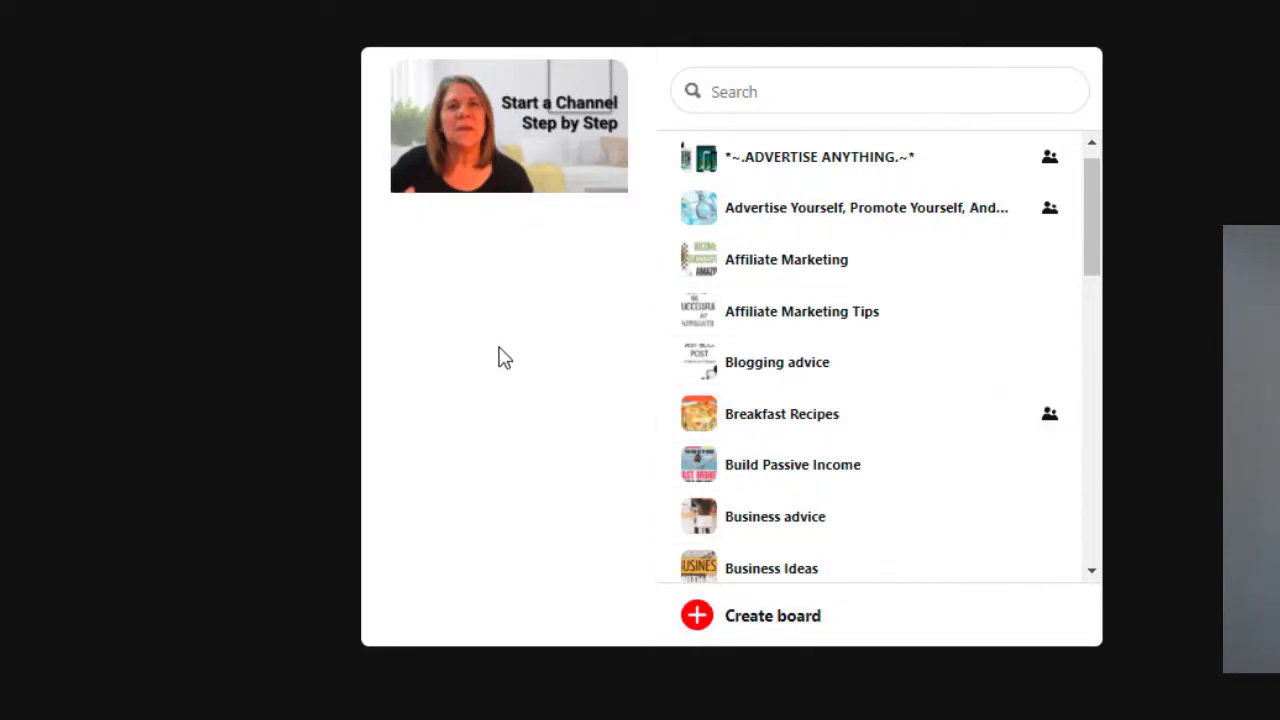
pyautogui.moveTo(1097, 215); pyautogui.dragTo(1098, 267)
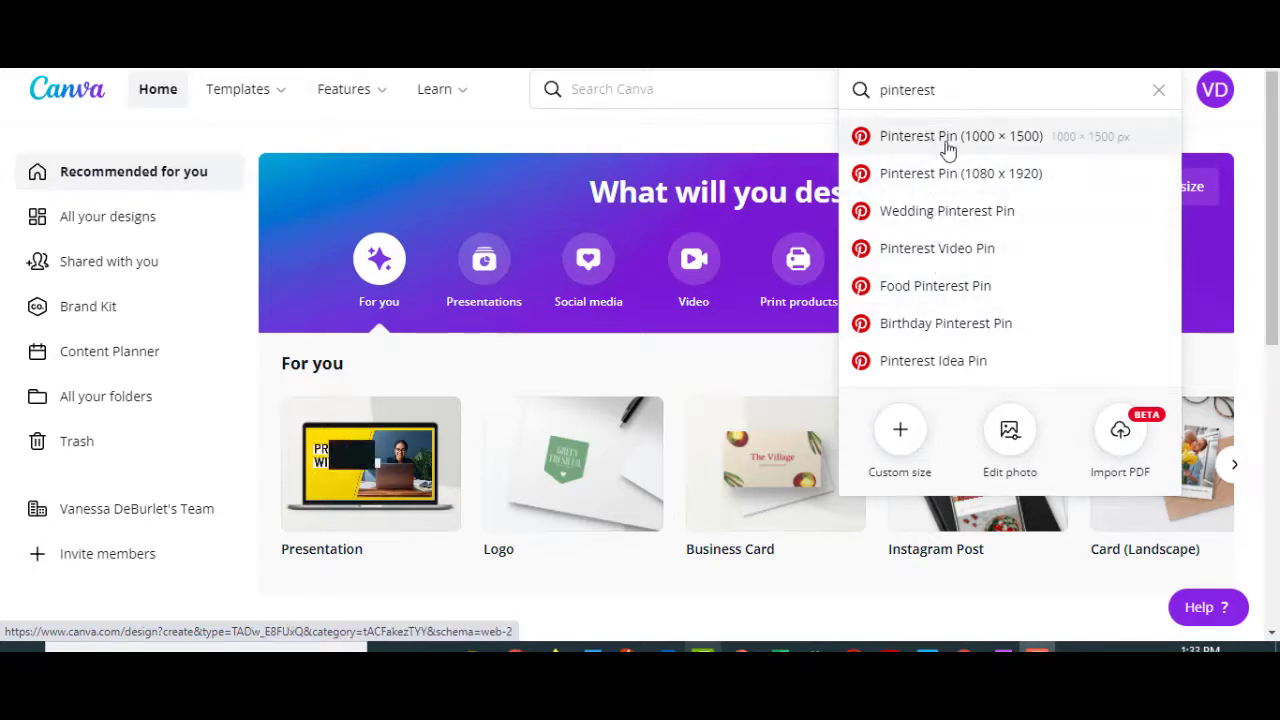
# Step: In Canva, create a Pinterest Pin (1000 × 1500) and place the uploaded film reel image across the full page width
pyautogui.click(948, 140)
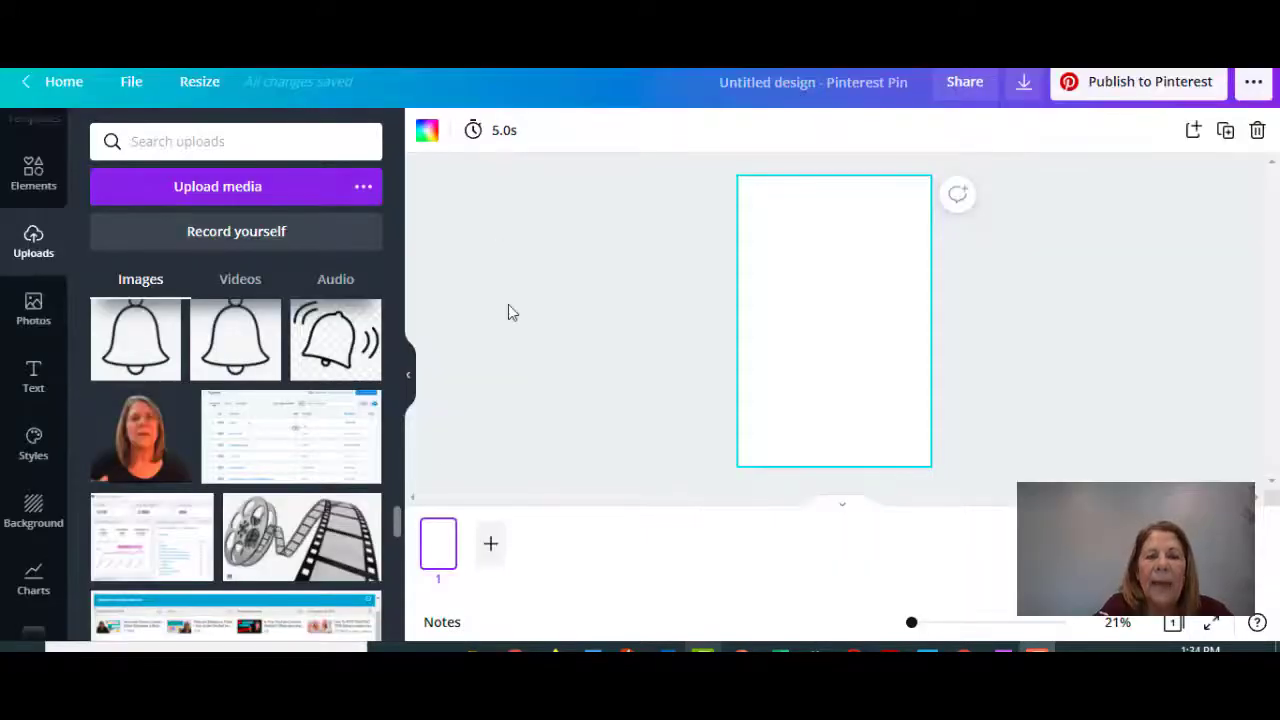
pyautogui.click(305, 547)
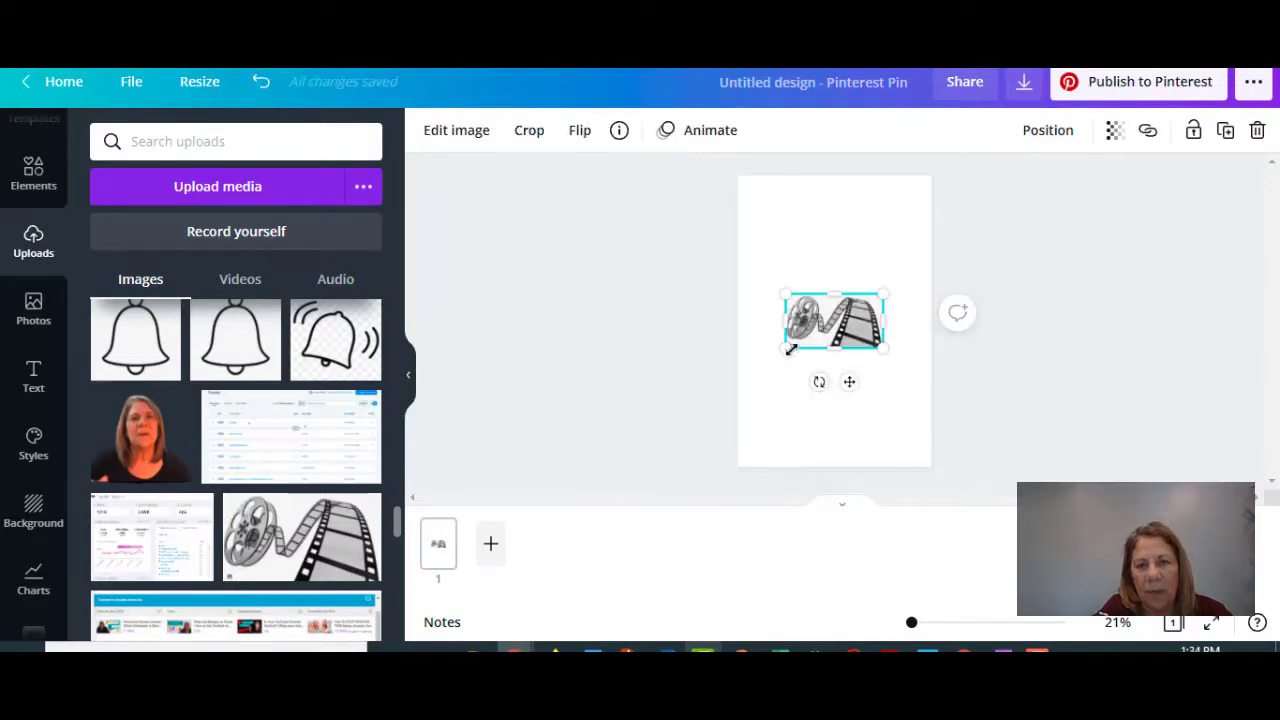
pyautogui.moveTo(790, 348); pyautogui.dragTo(740, 375)
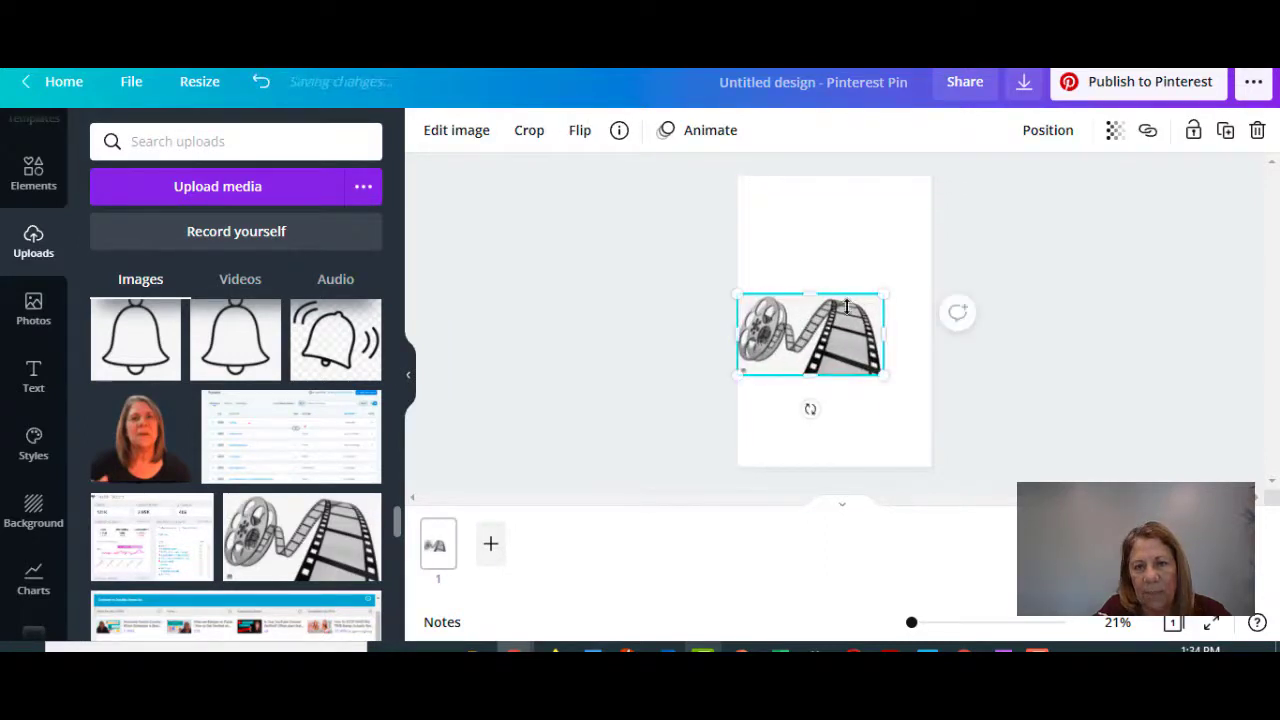
pyautogui.moveTo(881, 295); pyautogui.dragTo(930, 270)
pyautogui.click(834, 434)
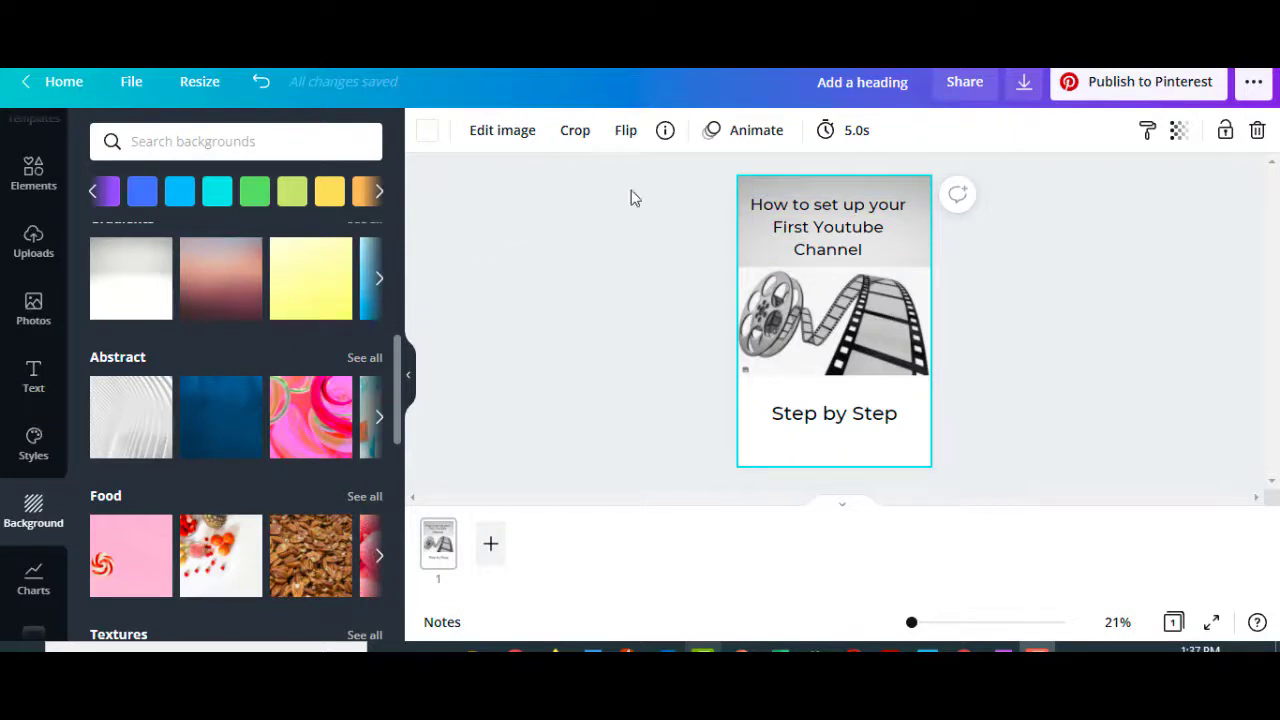
# Step: Try the yellow gradient as the pin's background and settle on the white wavy-line Abstract background
pyautogui.click(787, 219)
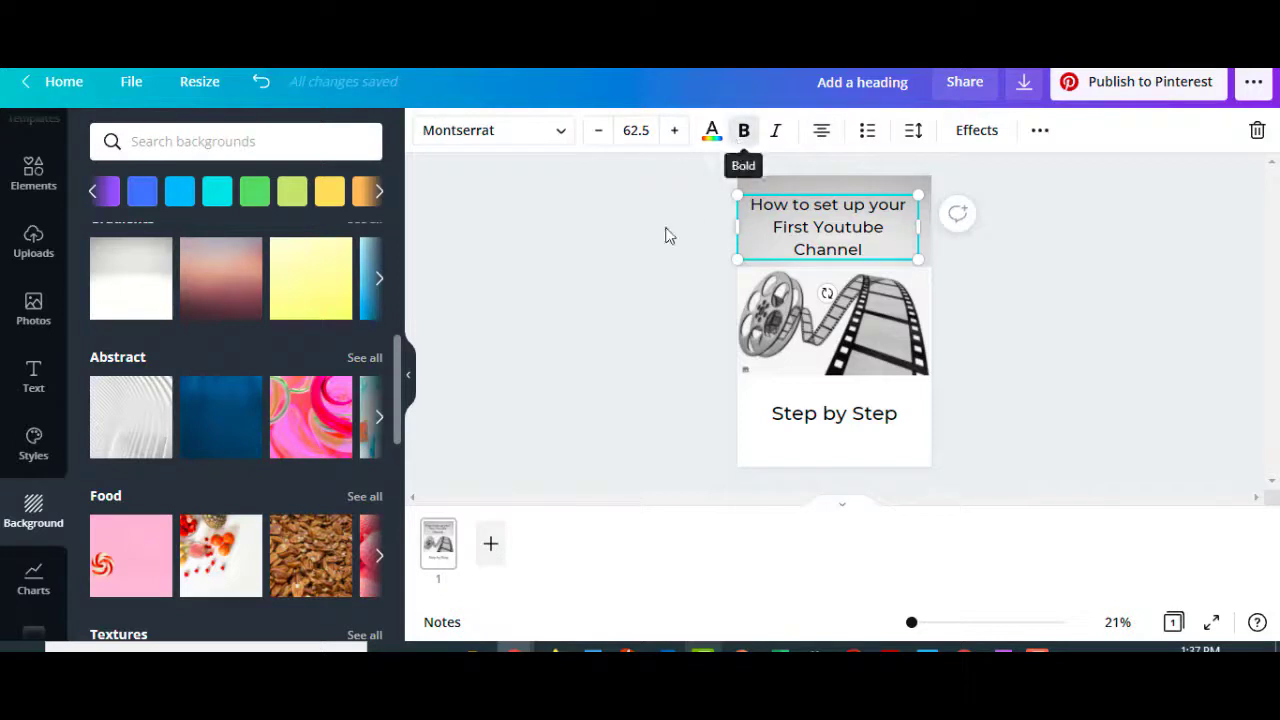
pyautogui.click(644, 264)
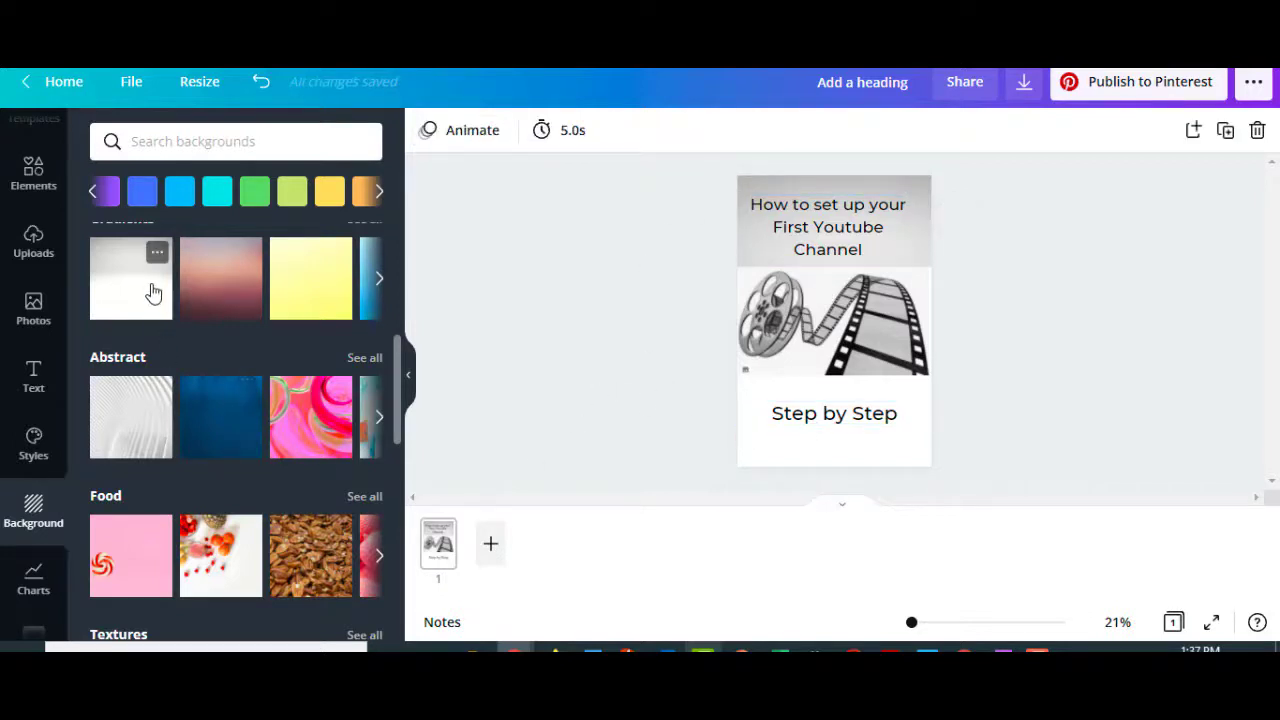
pyautogui.click(136, 408)
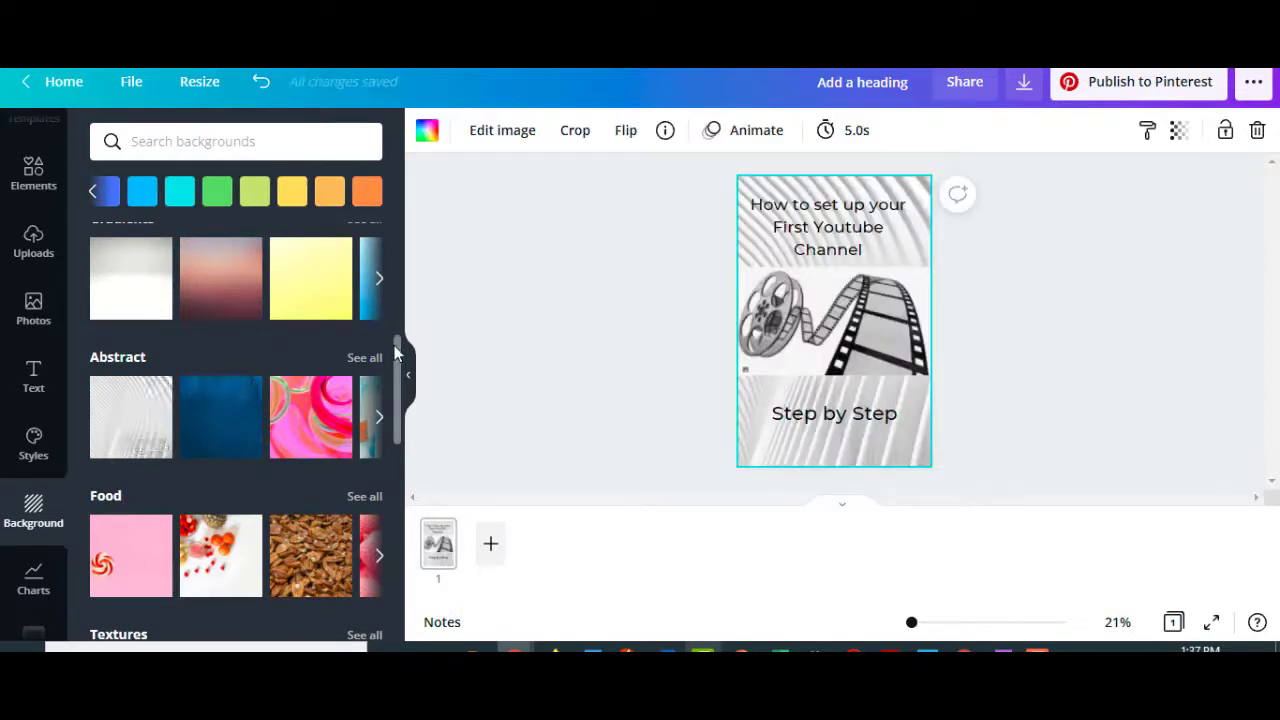
pyautogui.click(331, 293)
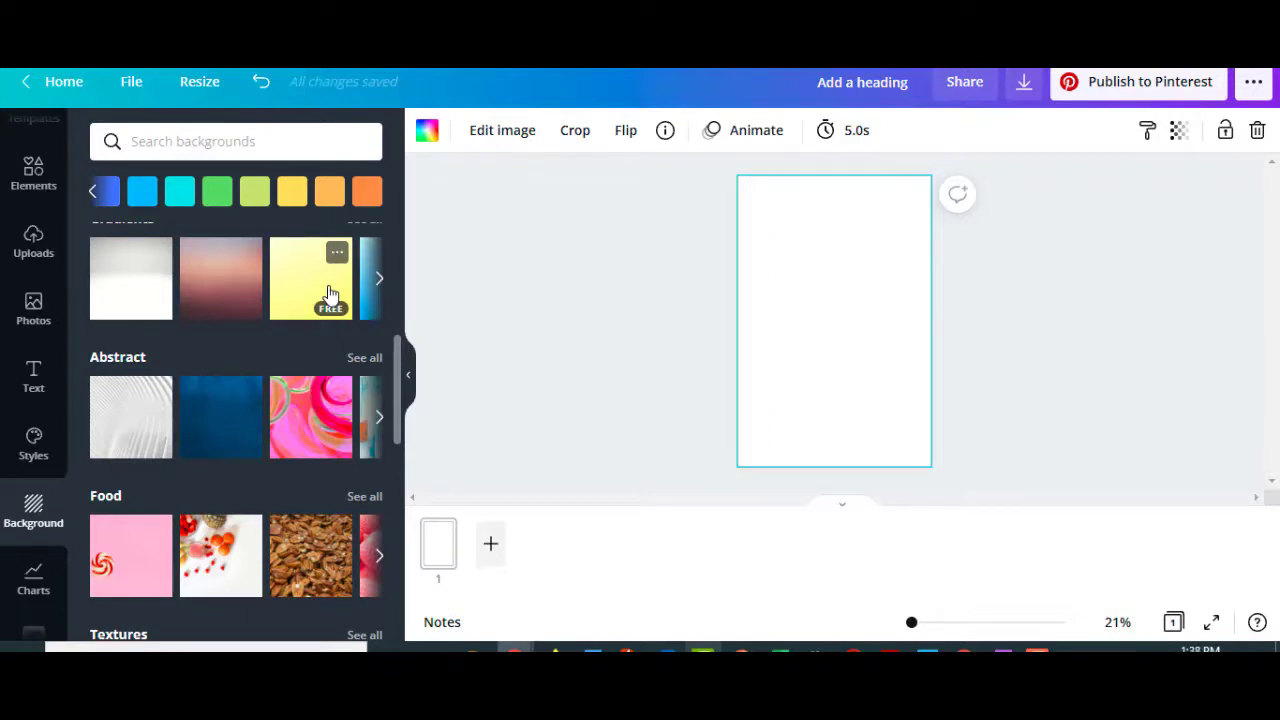
pyautogui.scroll(-2, 300, 330)
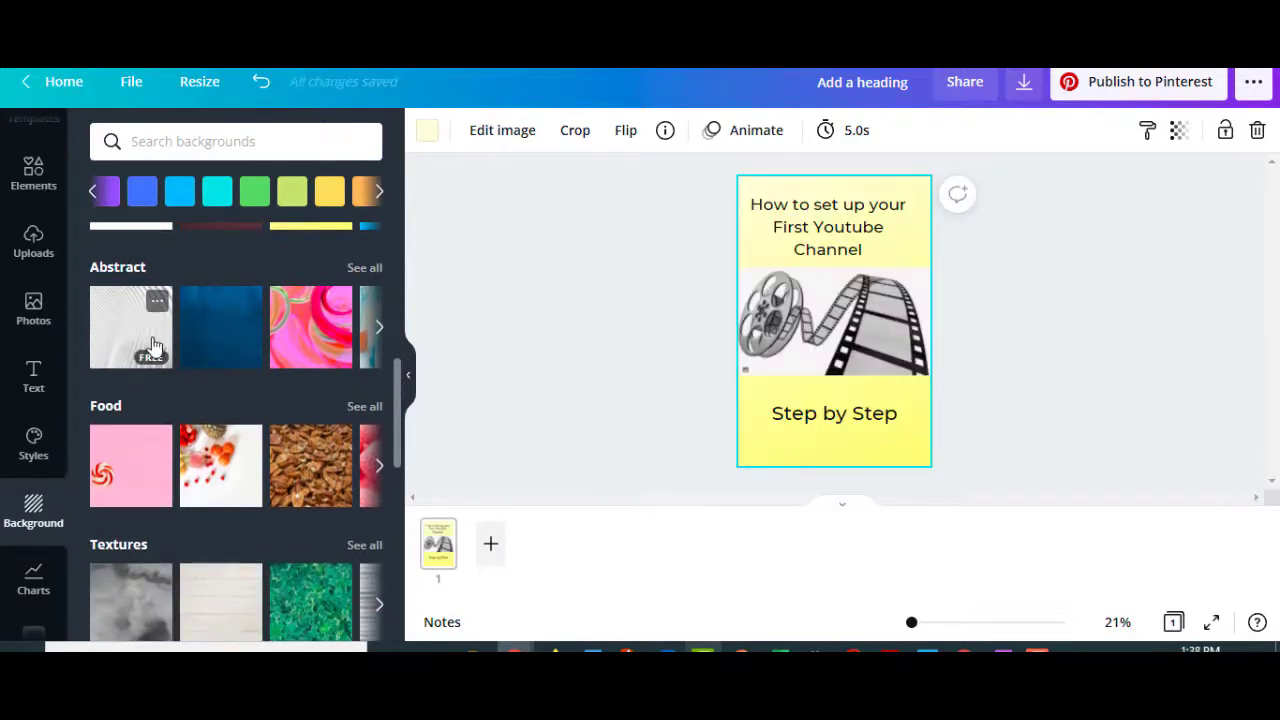
pyautogui.click(155, 345)
pyautogui.click(531, 346)
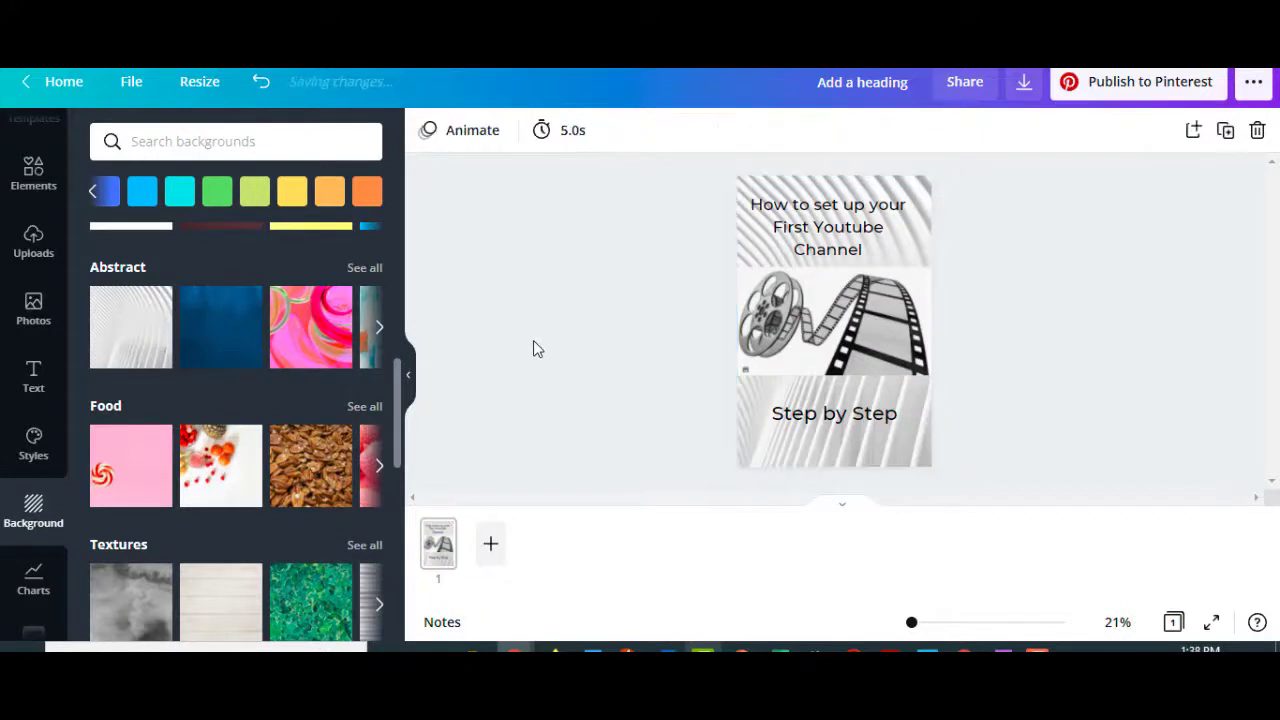
# Step: Increase the font size of the "How to set up your First Youtube Channel" heading to 75.5
pyautogui.click(850, 243)
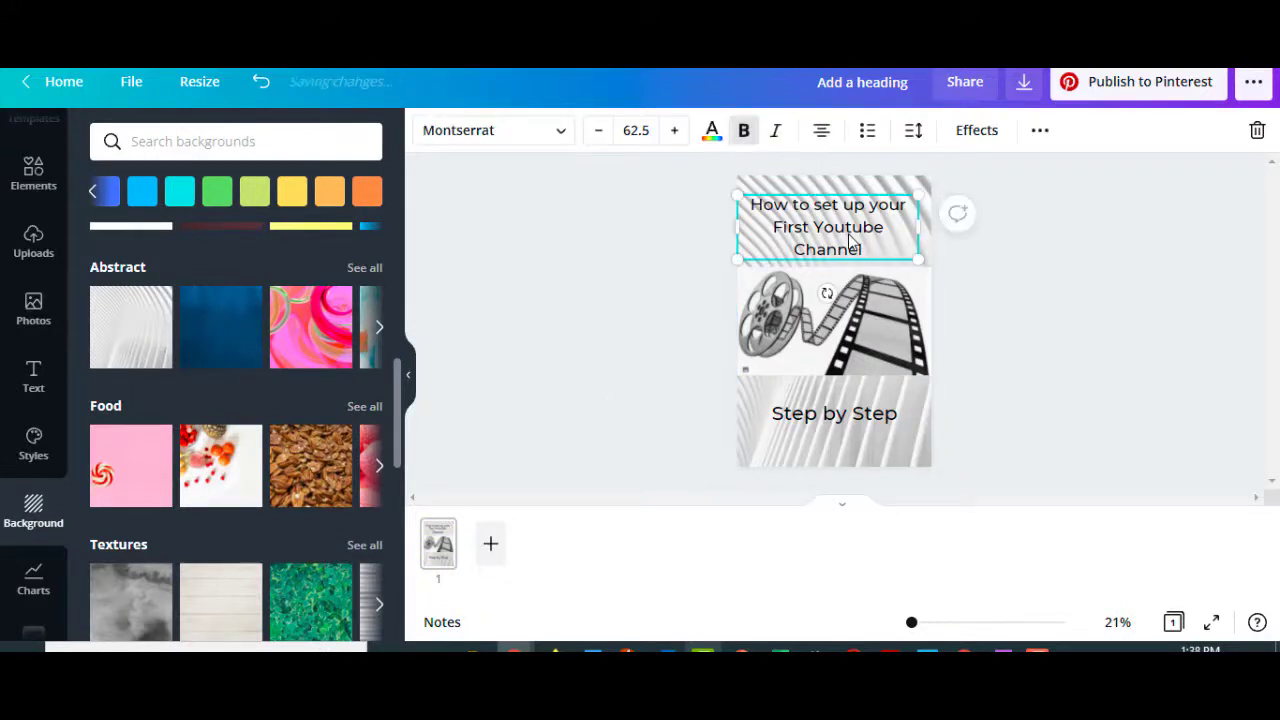
pyautogui.click(676, 131)
pyautogui.click(676, 131)
pyautogui.click(676, 131)
pyautogui.click(676, 131)
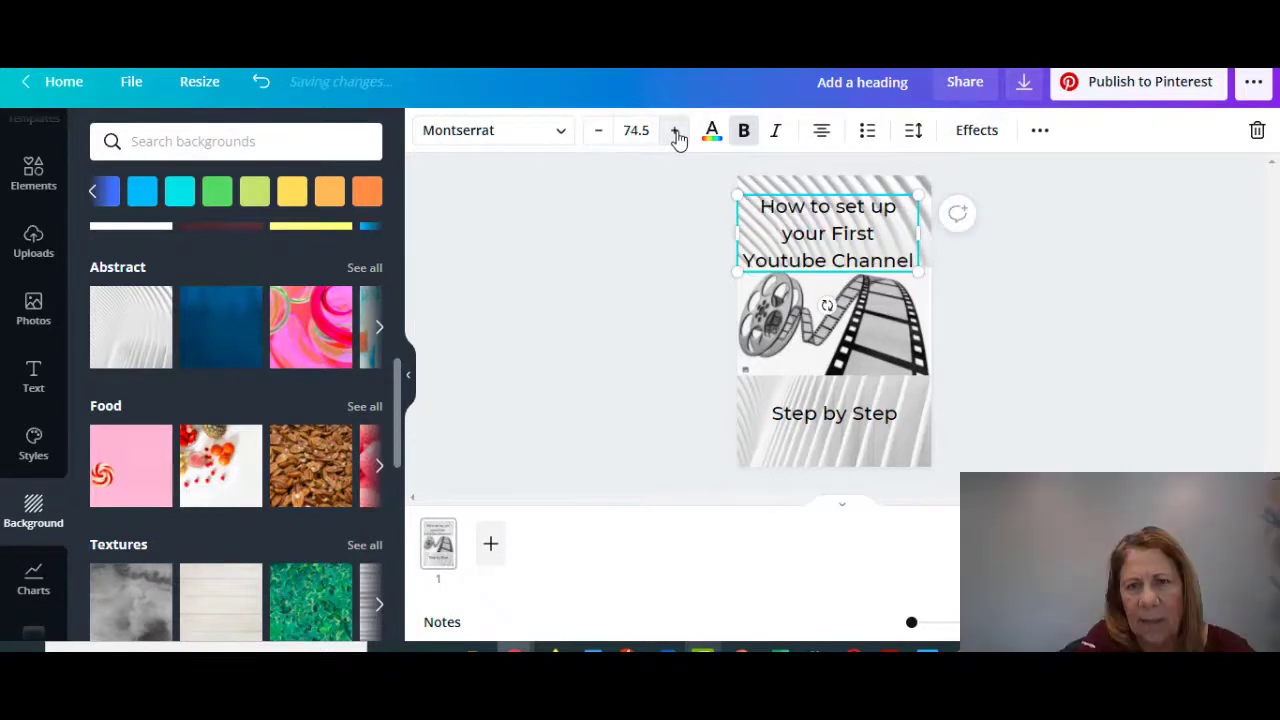
pyautogui.click(676, 131)
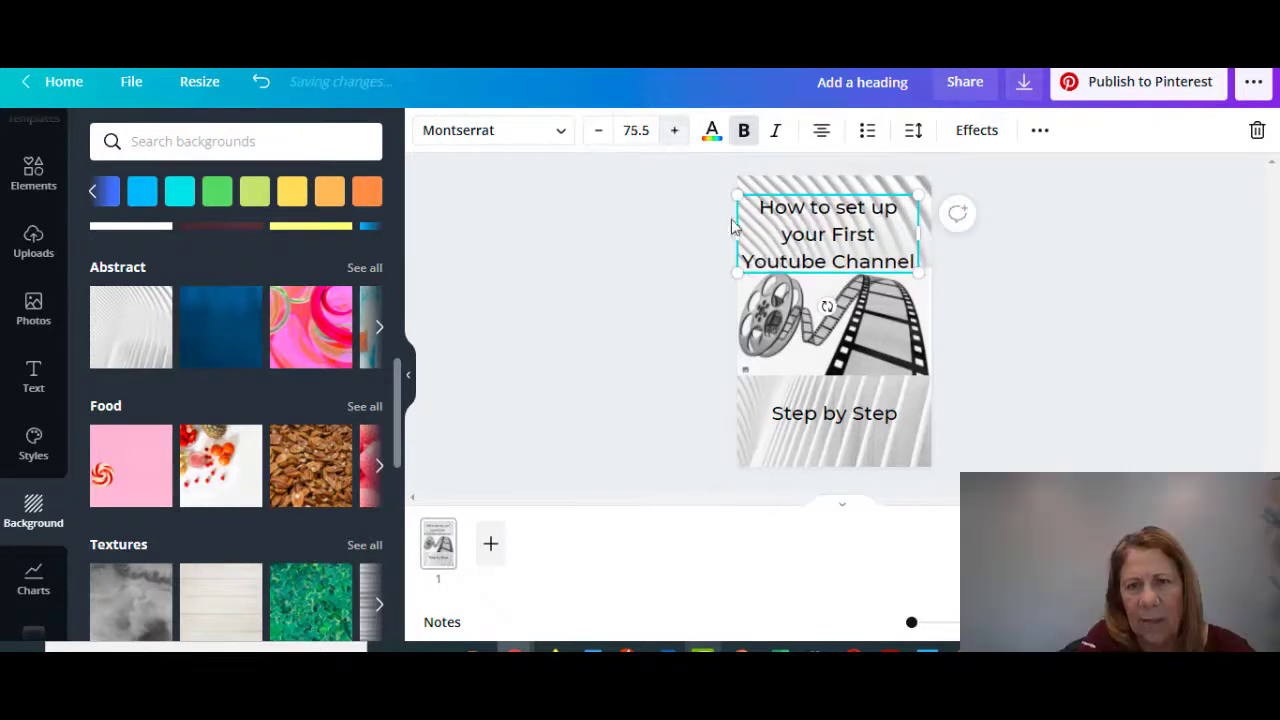
# Step: Move the "Step by Step" text and the film reel image lower on the pin to make room for the heading
pyautogui.click(852, 420)
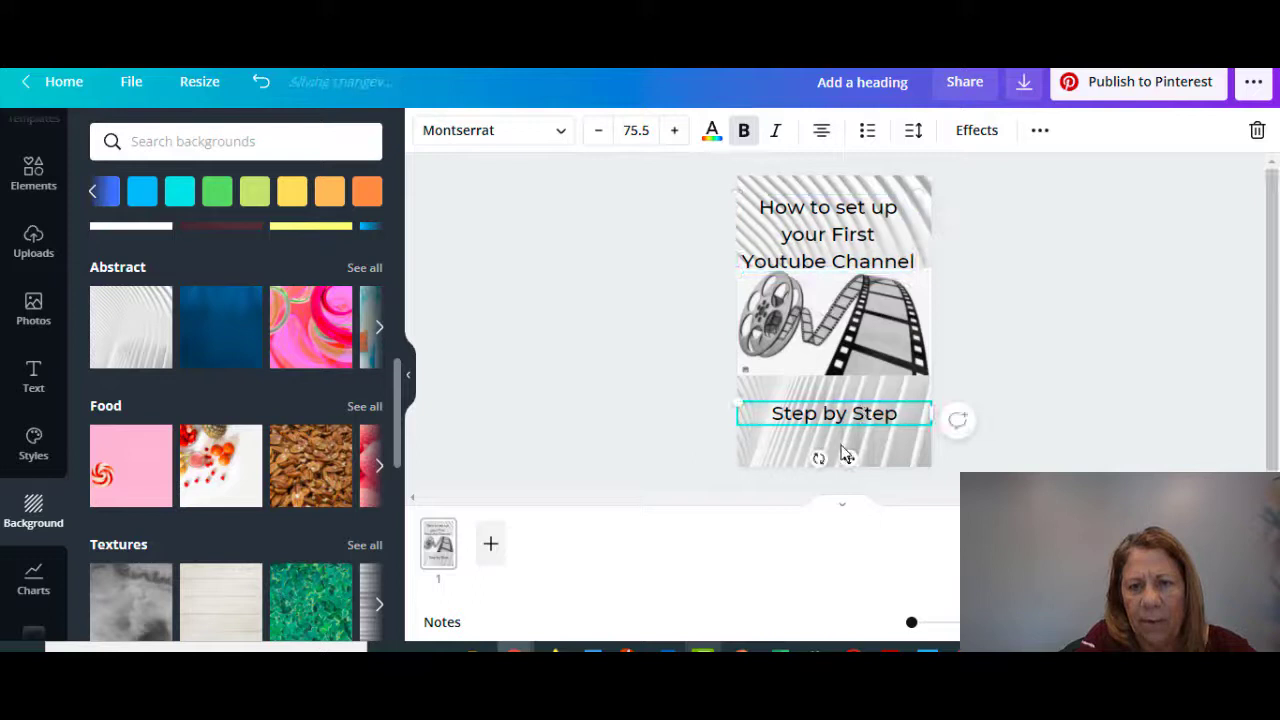
pyautogui.moveTo(848, 459); pyautogui.dragTo(852, 480)
pyautogui.click(842, 322)
pyautogui.moveTo(842, 322); pyautogui.dragTo(842, 346)
# Step: Enlarge the heading's font size to 80.5 and move it up to the page's upper edge, clear of the film reel image
pyautogui.click(830, 252)
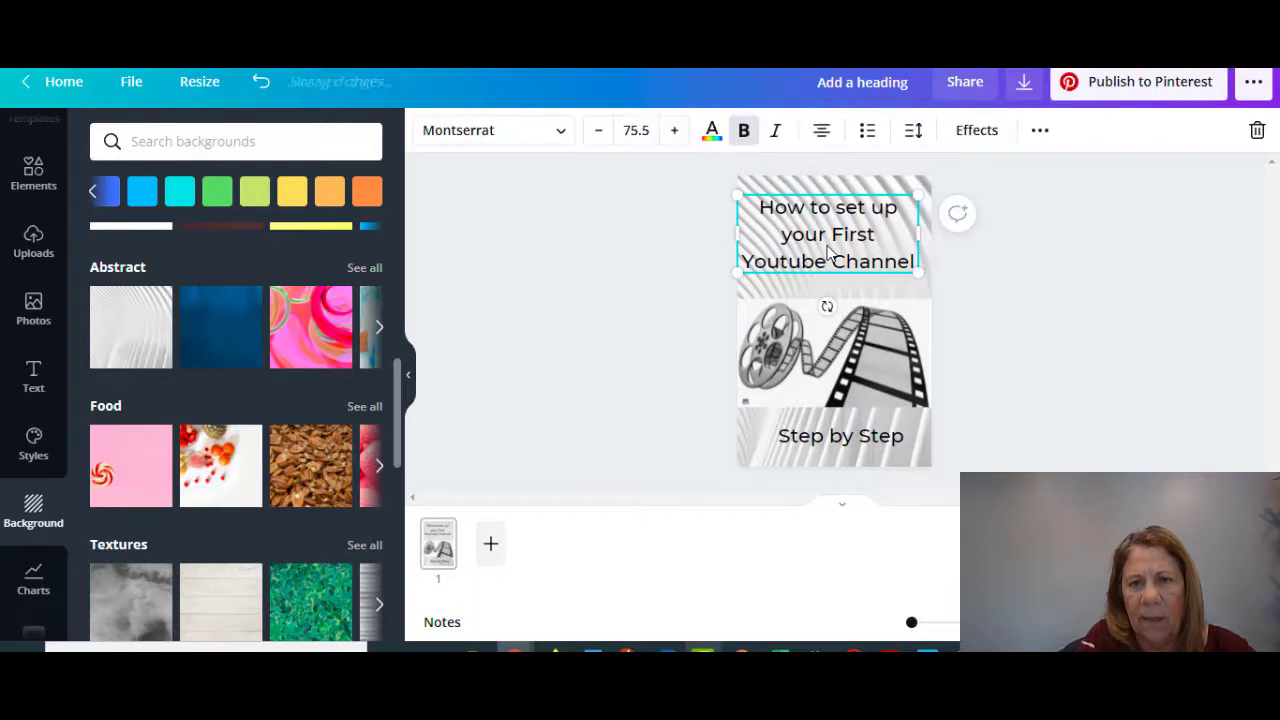
pyautogui.click(675, 131)
pyautogui.click(675, 131)
pyautogui.click(675, 131)
pyautogui.click(675, 131)
pyautogui.click(675, 131)
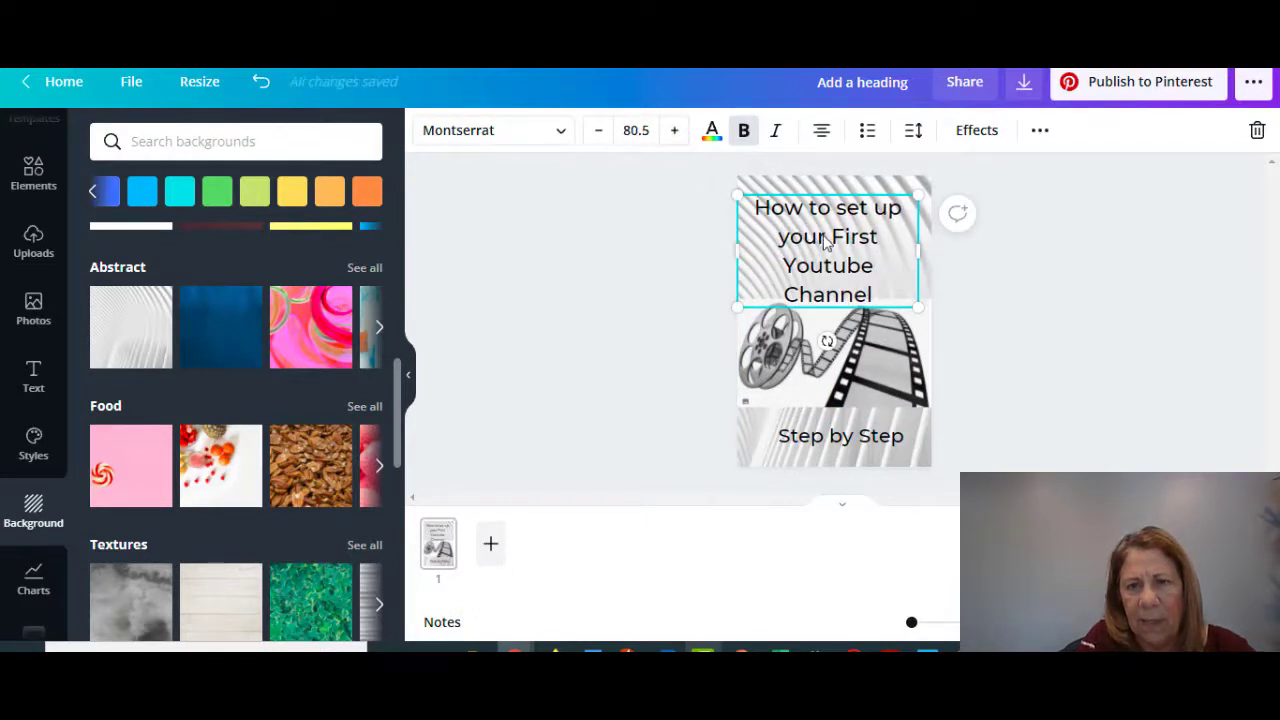
pyautogui.moveTo(825, 243); pyautogui.dragTo(825, 223)
pyautogui.click(670, 274)
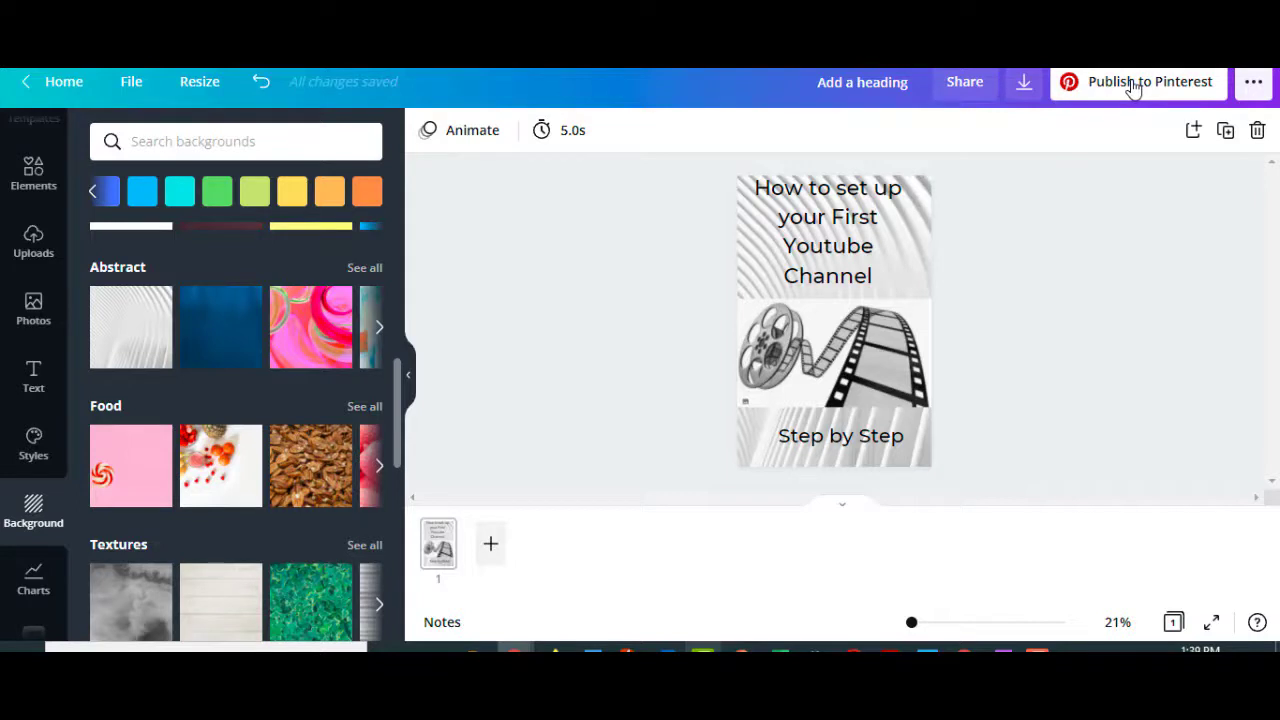
# Step: Prepare the Pinterest post for the YouTube Basics board with title "How to Set up Your First YouTube Channel", a description with the video link, and destination website
pyautogui.click(1133, 89)
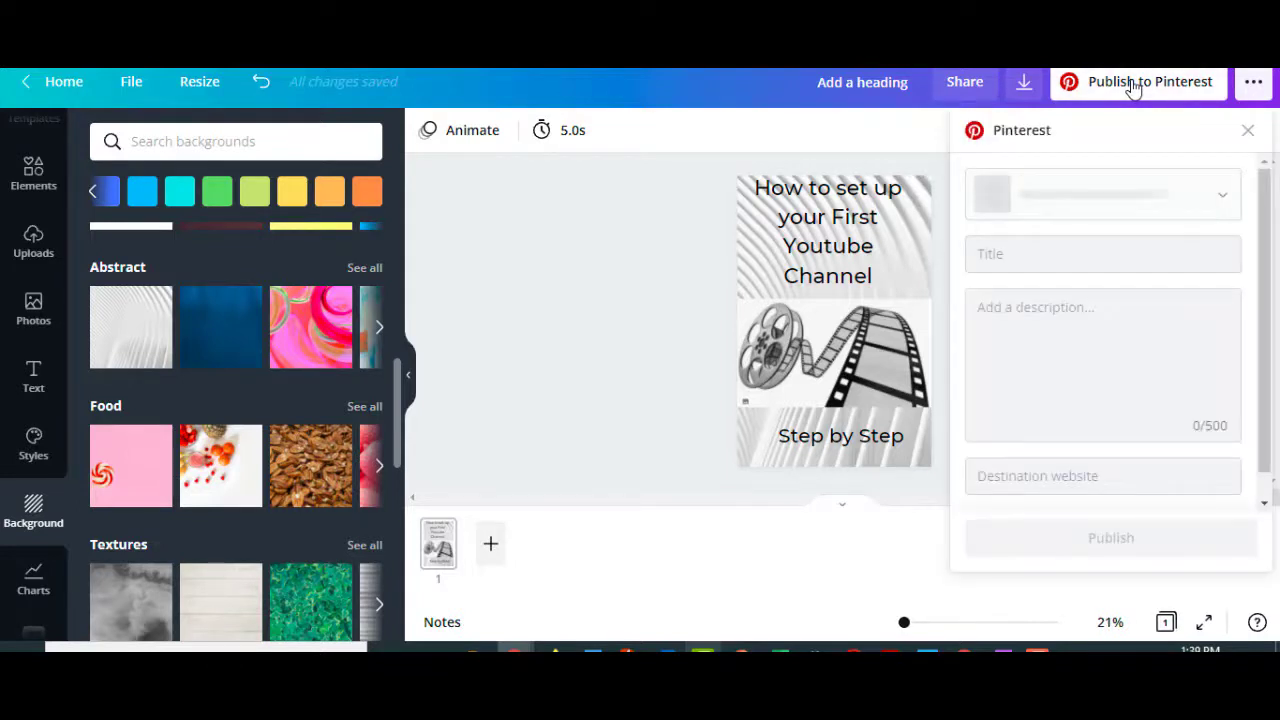
pyautogui.click(1025, 262)
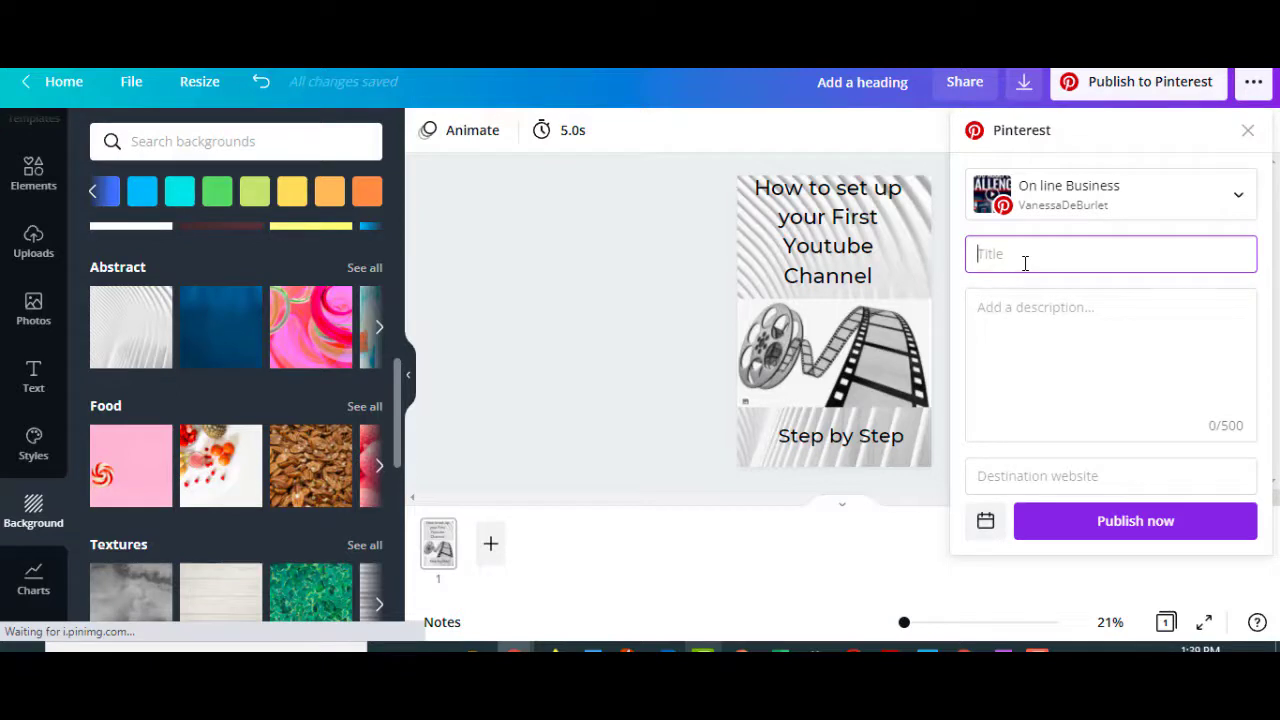
pyautogui.write('How')
pyautogui.click(982, 476)
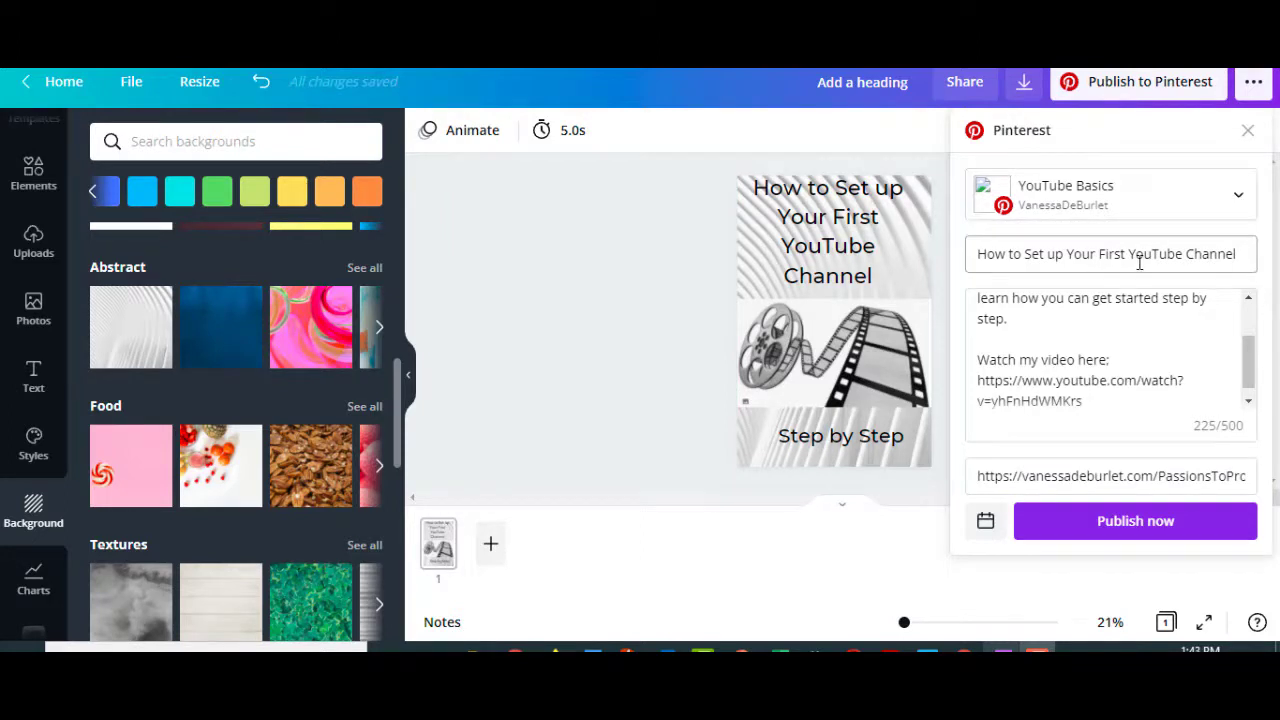
# Step: Review the pin's description and its video link, and publish the pin to Pinterest immediately
pyautogui.moveTo(1248, 360); pyautogui.dragTo(1249, 332)
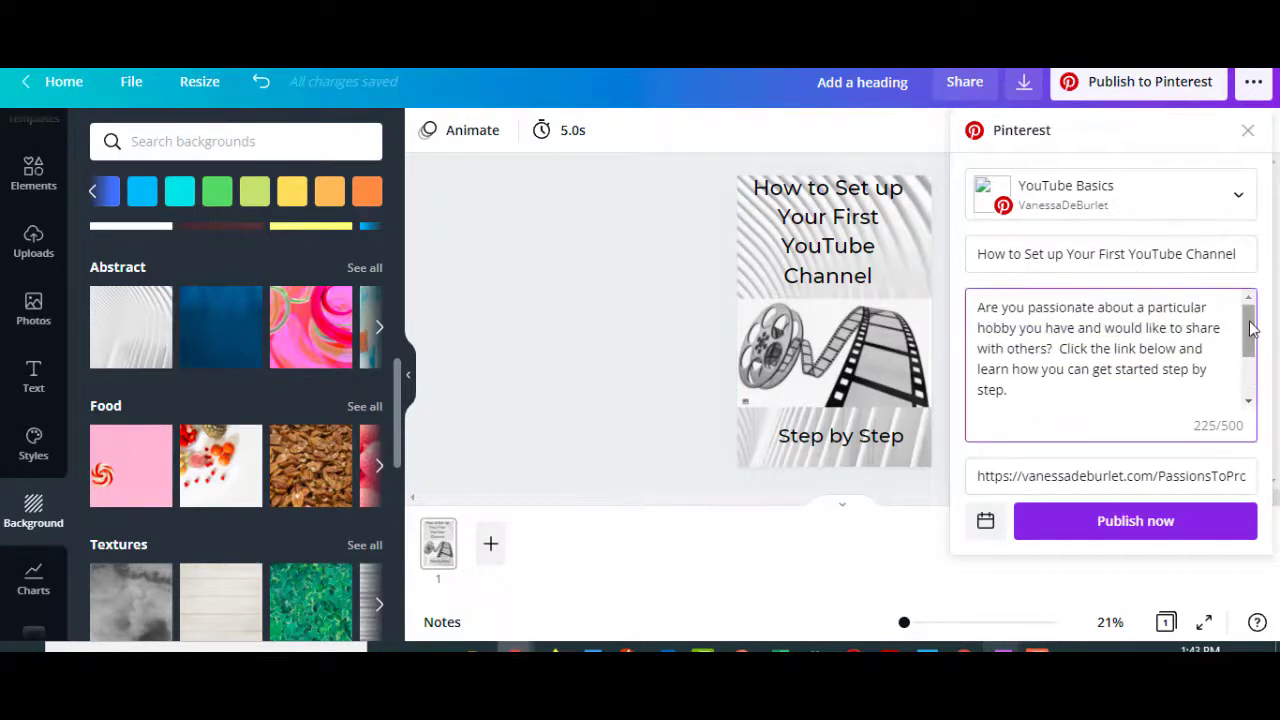
pyautogui.scroll(-2, 1170, 318)
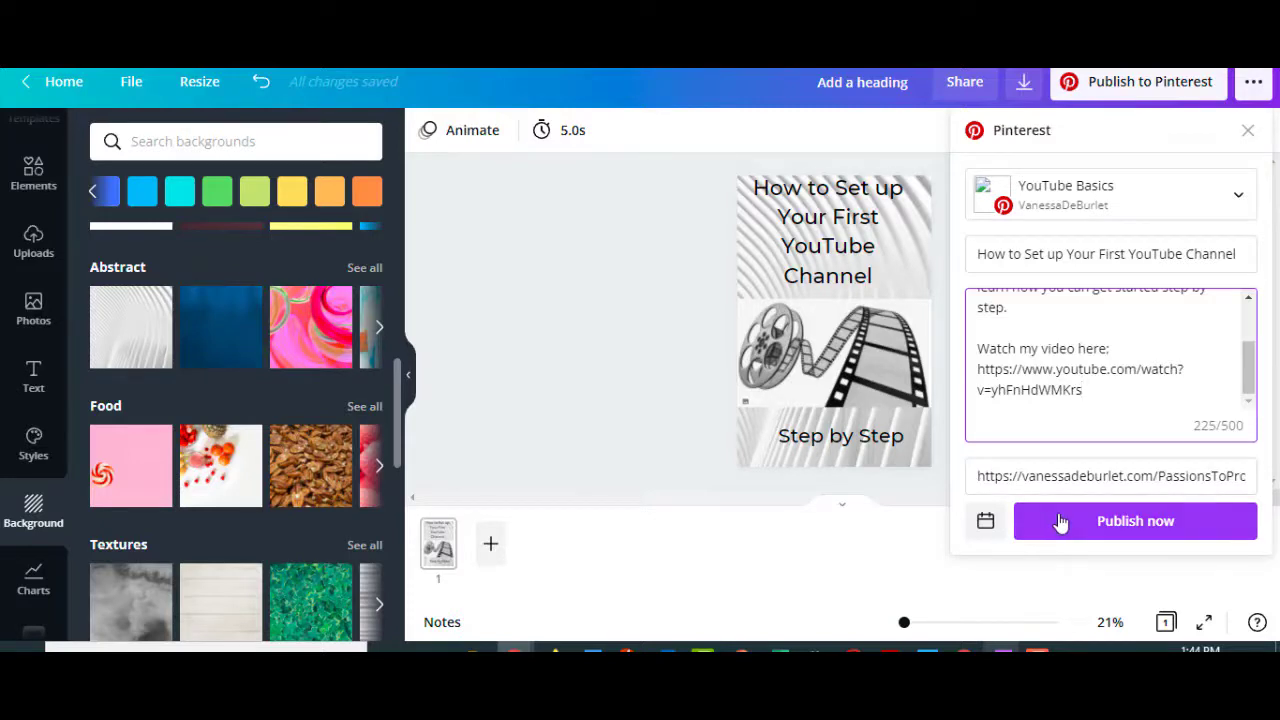
pyautogui.click(1096, 531)
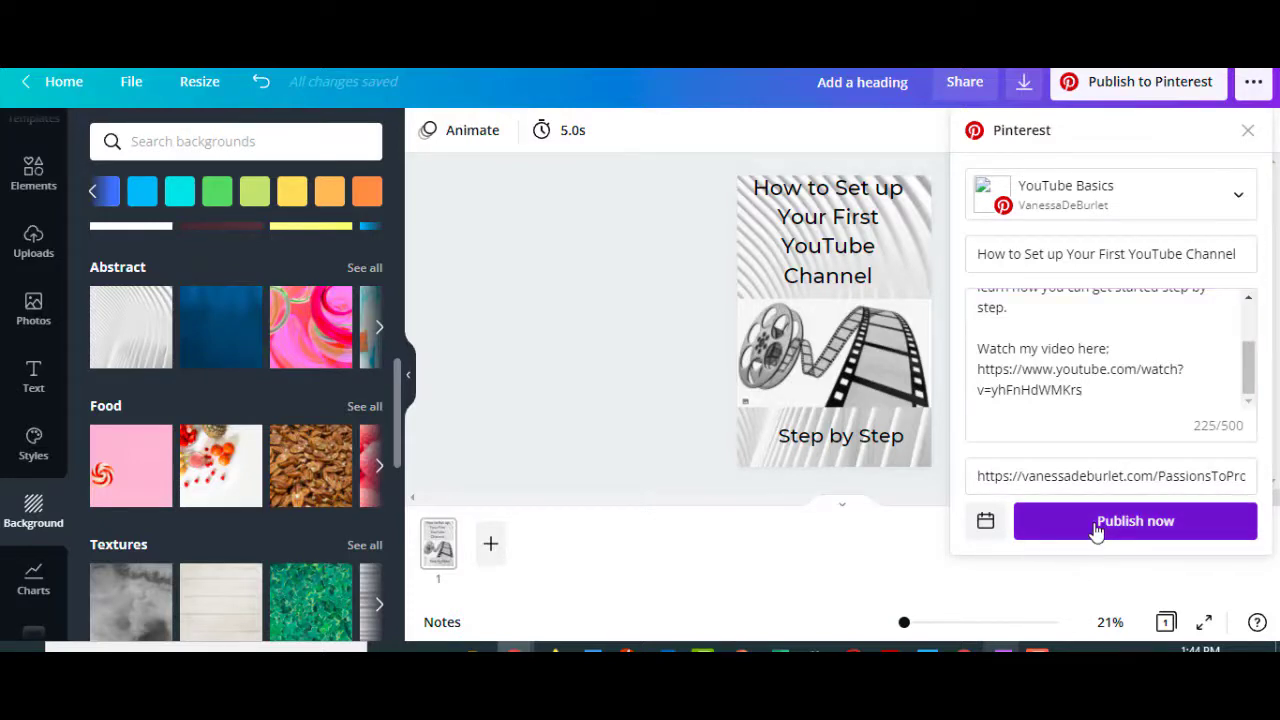